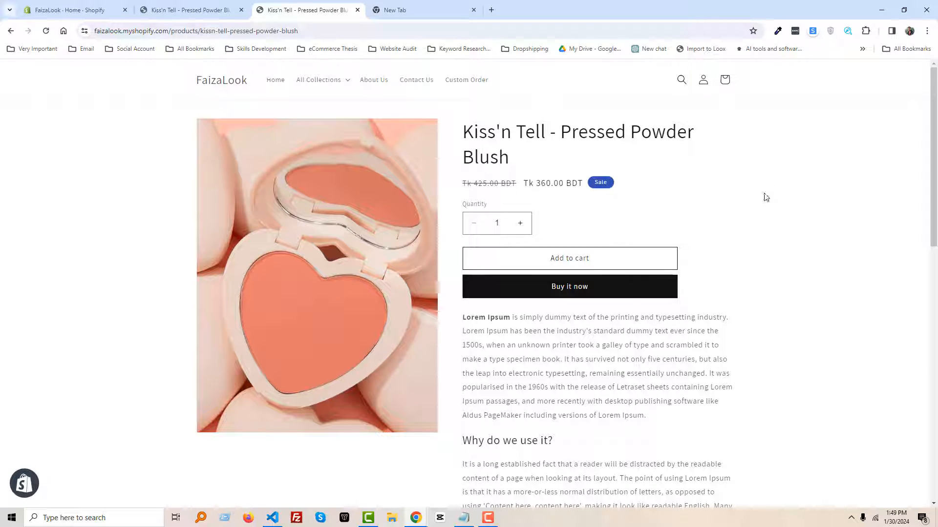
Compare the description's placement on the Kiss'n Tell - Pressed Powder Blush page with its placement in the Dawn - latest store preview
scroll(594, 329, down, 2)
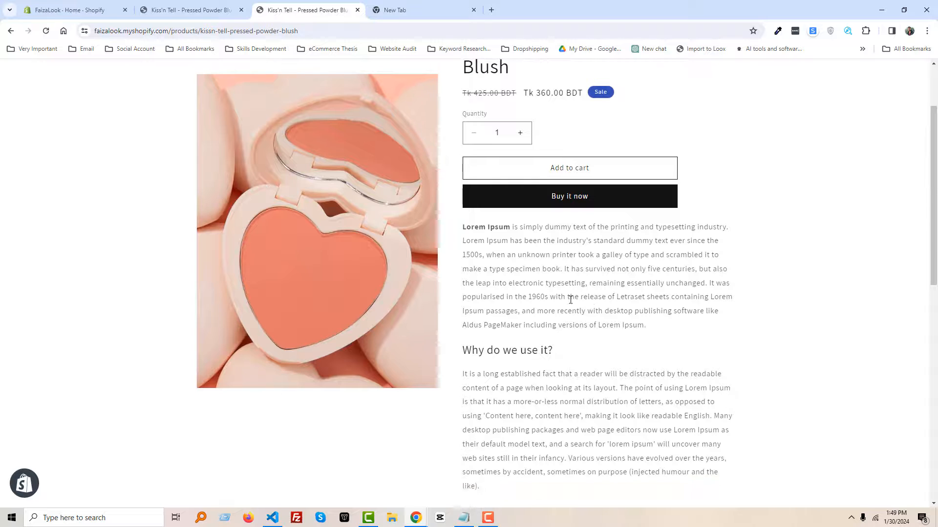
scroll(570, 300, down, 2)
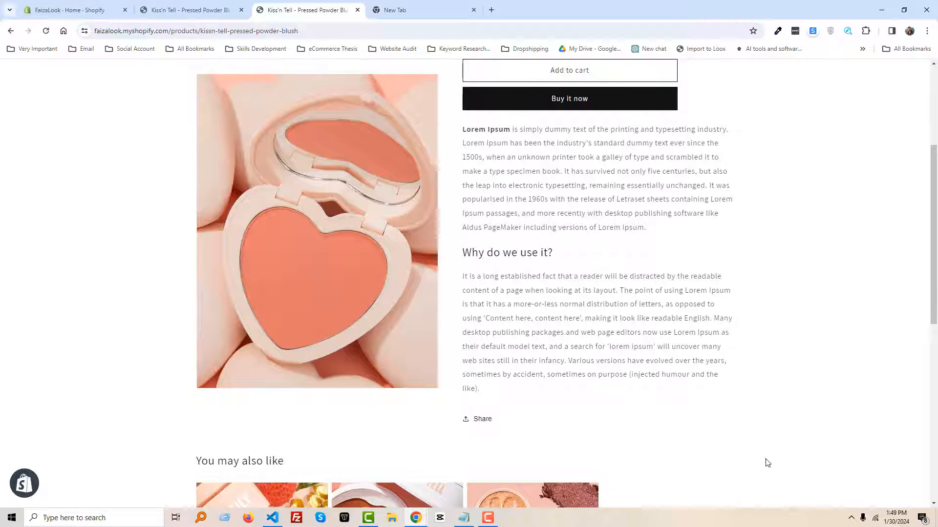
scroll(764, 416, down, 1)
scroll(764, 414, down, 2)
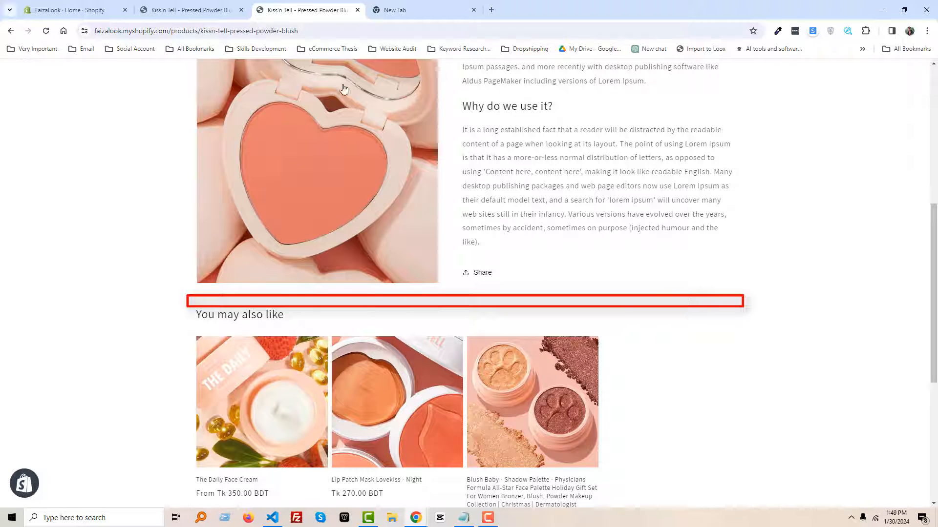
click(188, 10)
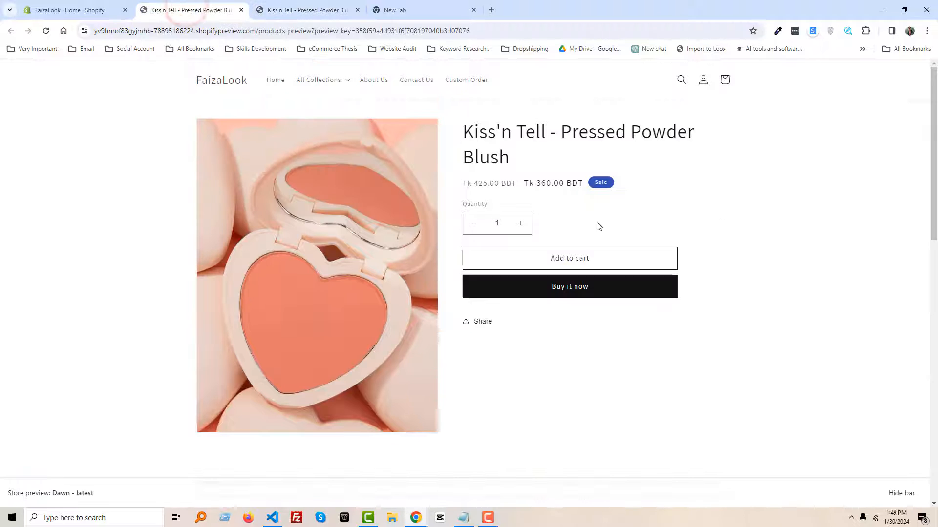
scroll(518, 310, down, 2)
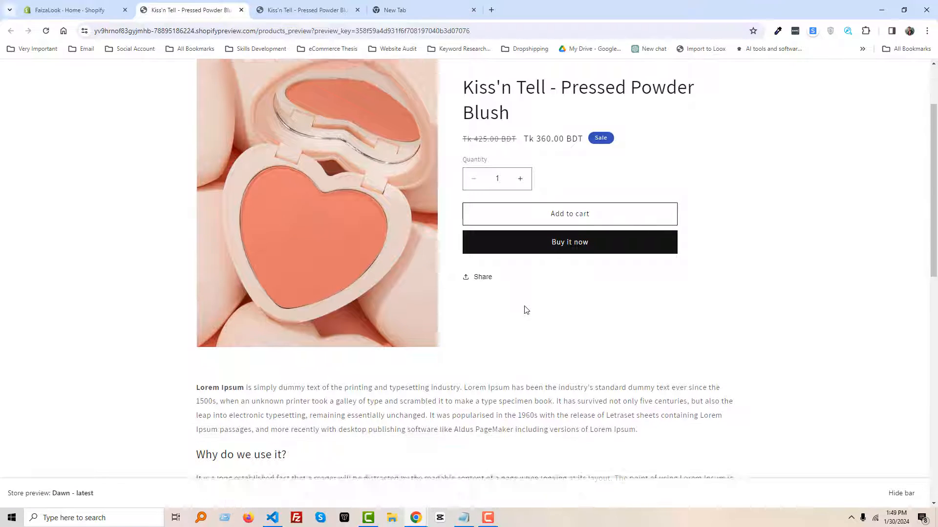
scroll(426, 312, down, 2)
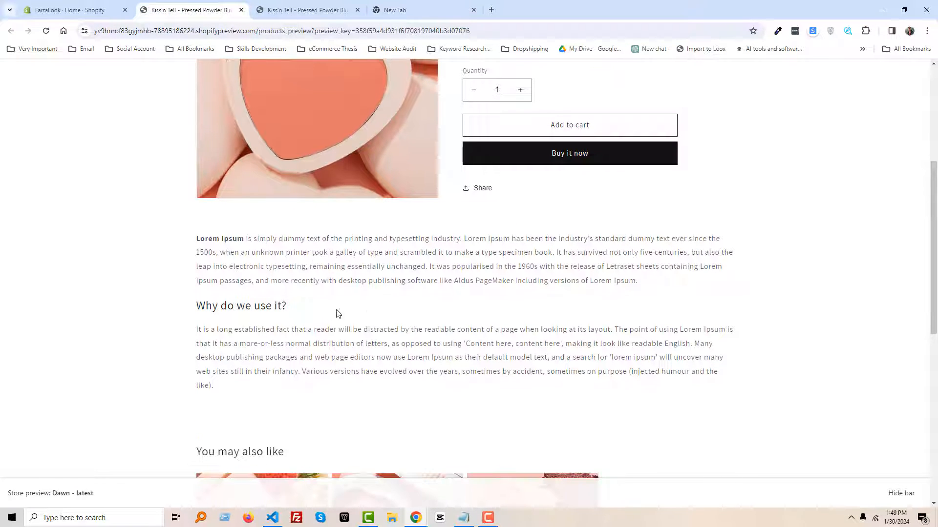
scroll(551, 330, down, 1)
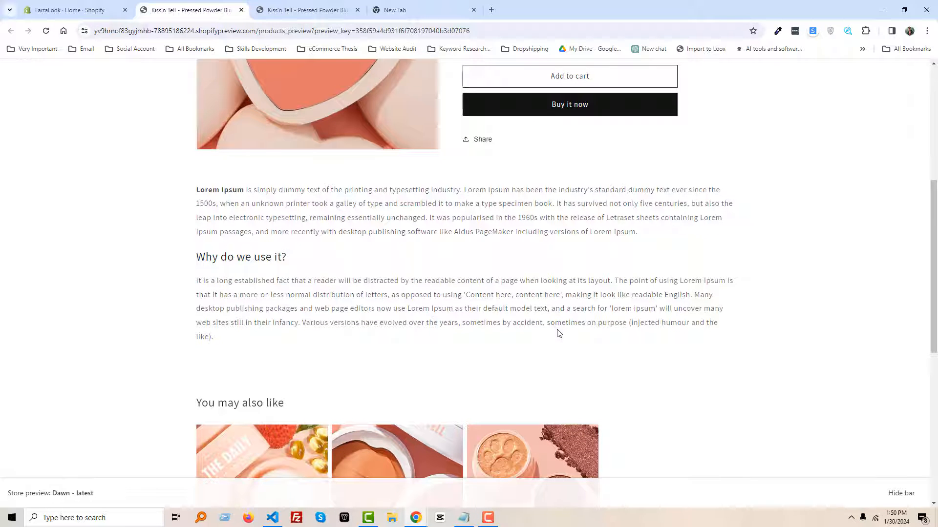
scroll(559, 332, down, 1)
scroll(560, 330, up, 5)
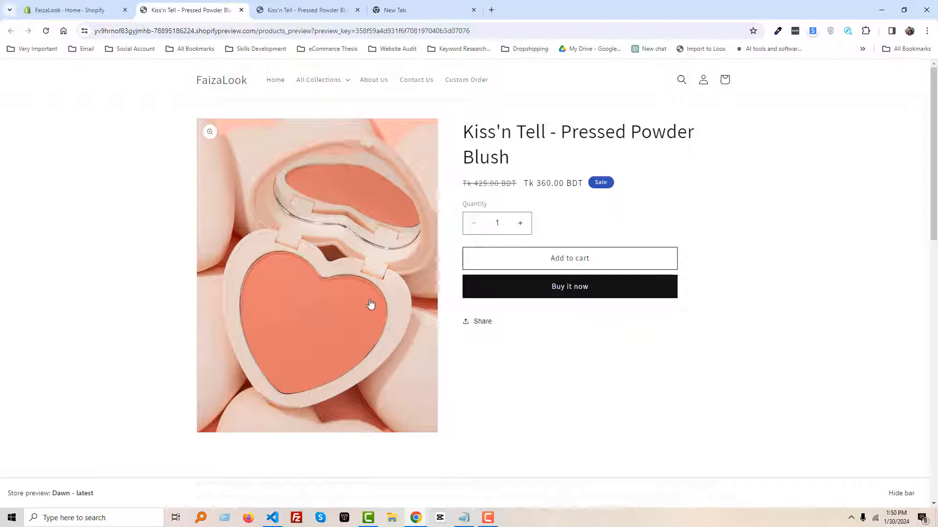
Close the extra store pages and open the current Dawn - latest theme for customization from the Shopify admin
click(84, 11)
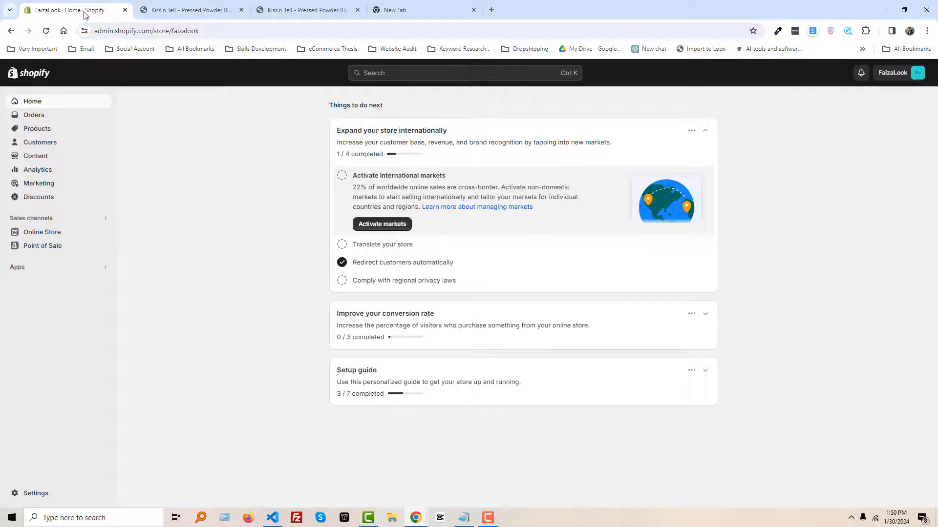
click(42, 232)
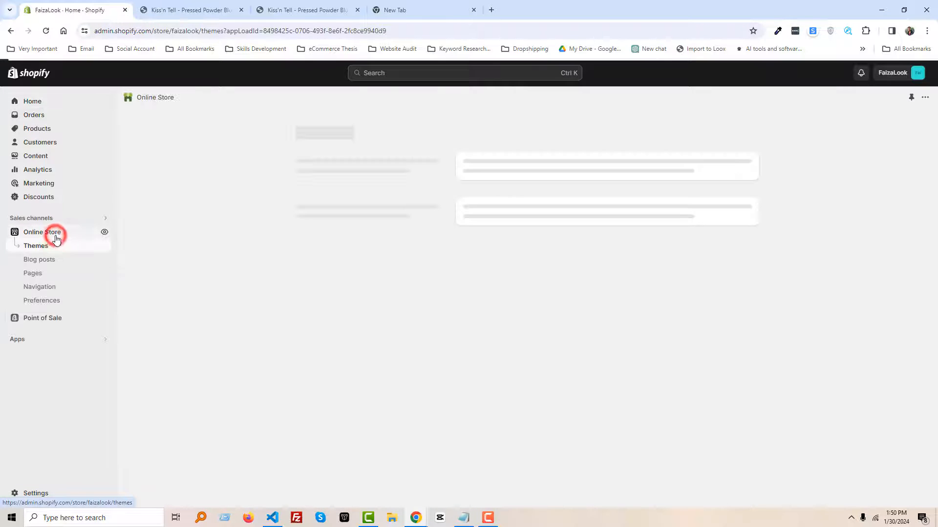
click(242, 10)
click(242, 11)
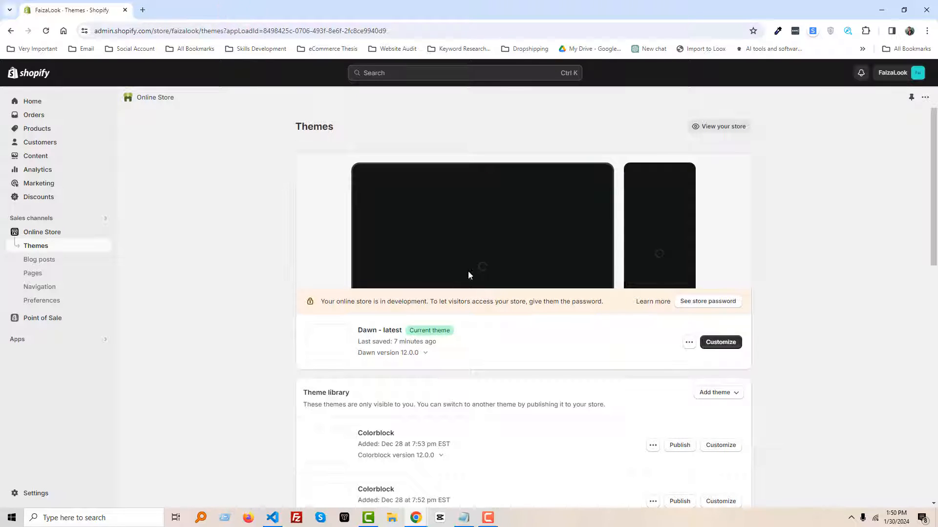
click(727, 346)
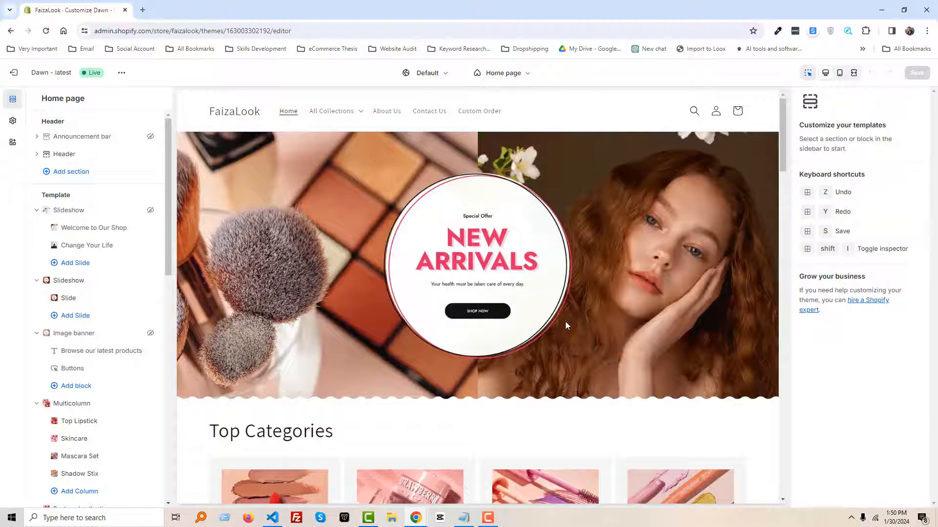
Switch the theme editor to the Default product template
click(527, 77)
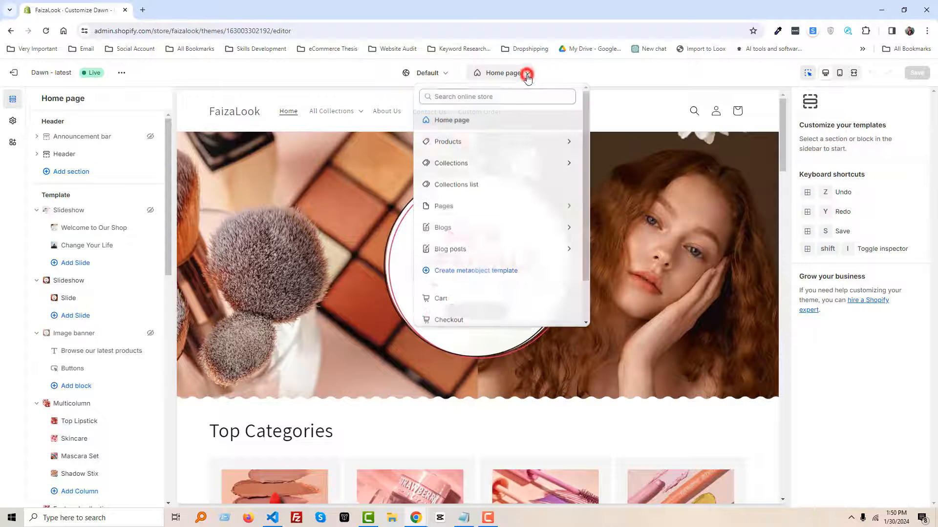
click(500, 146)
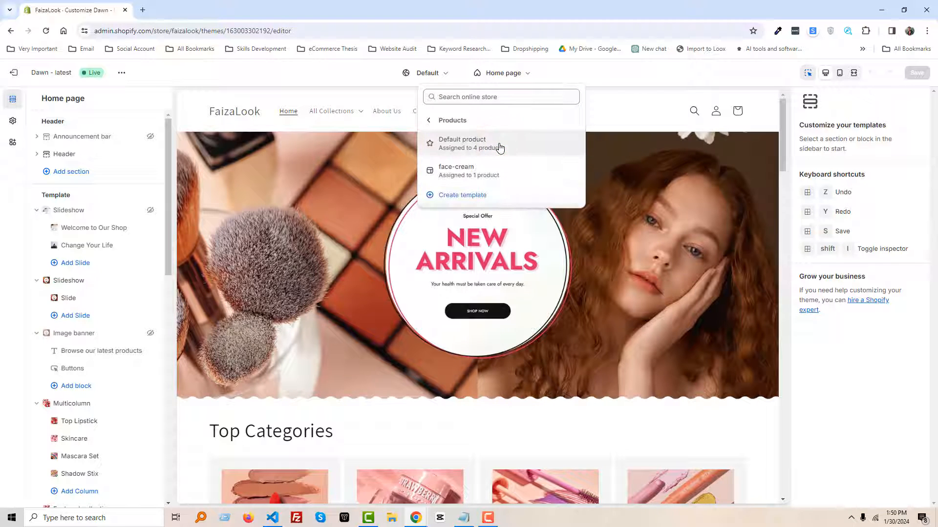
click(505, 145)
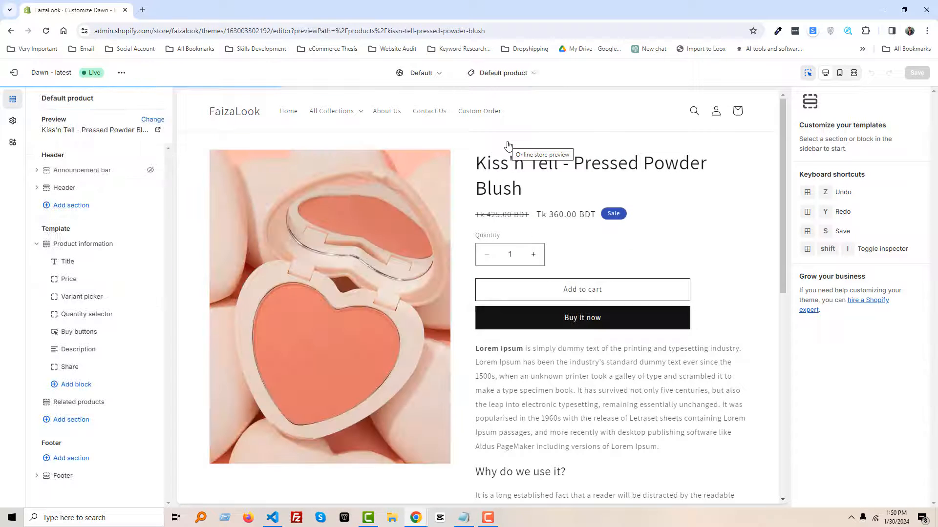
Remove the Description block from the Product information section
scroll(510, 195, down, 3)
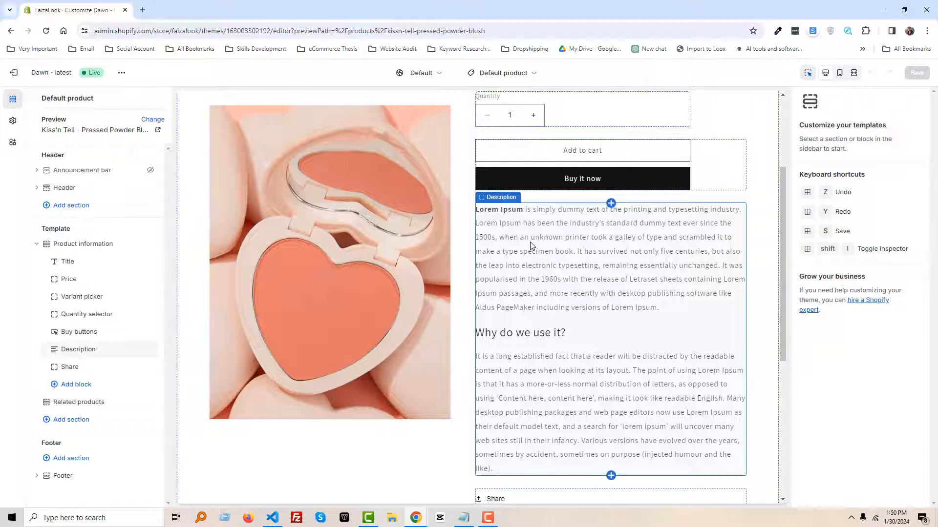
click(533, 245)
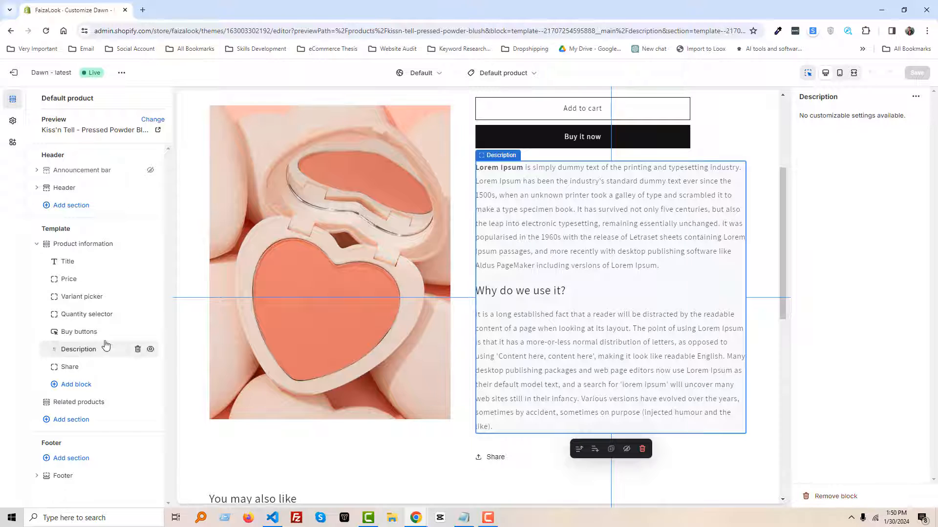
click(137, 350)
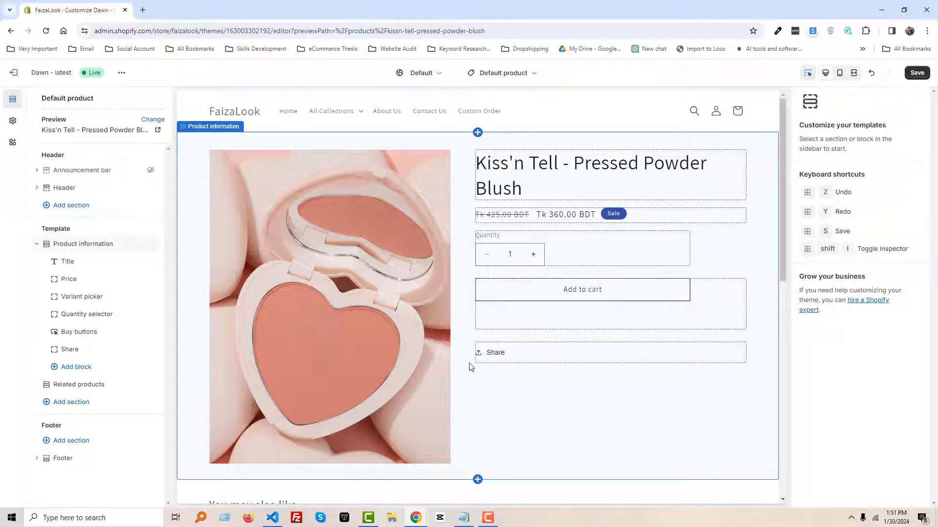
Add a Custom Liquid section between the Product information and Related products sections
scroll(474, 361, down, 3)
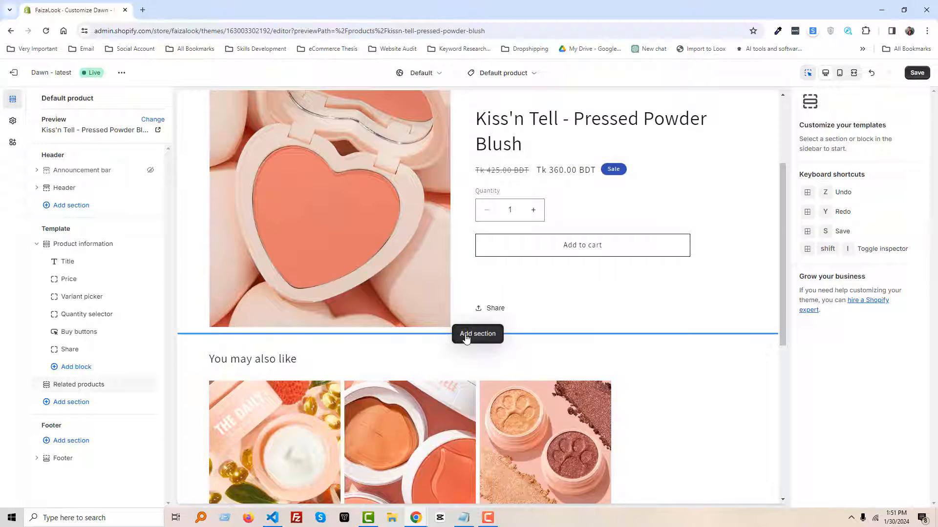
click(473, 337)
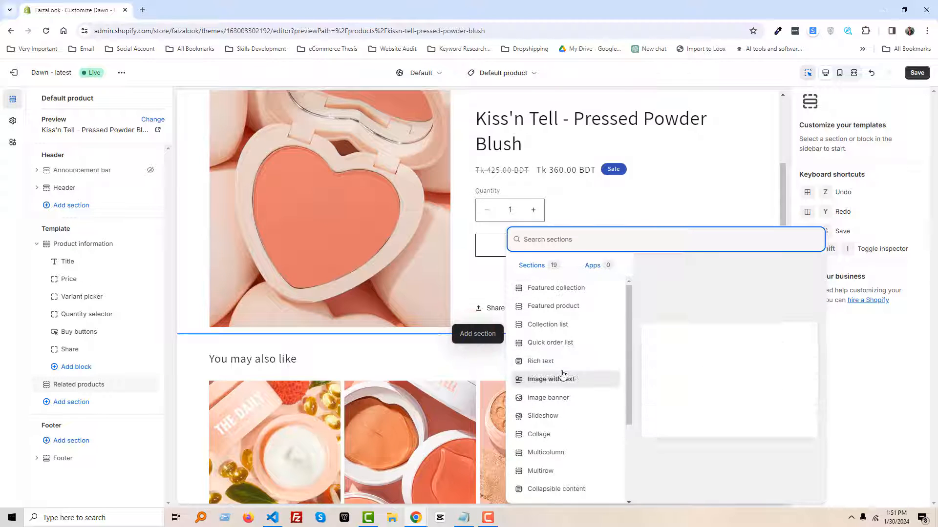
scroll(562, 376, down, 3)
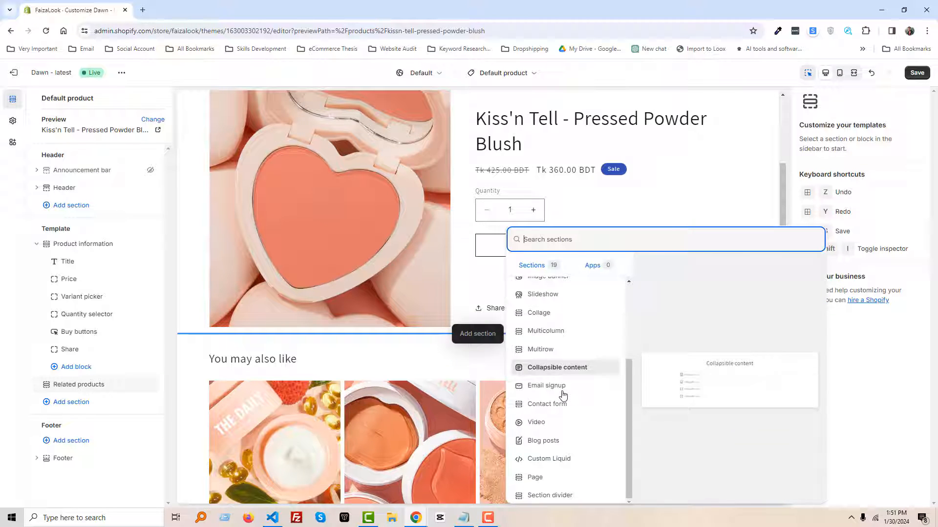
click(548, 459)
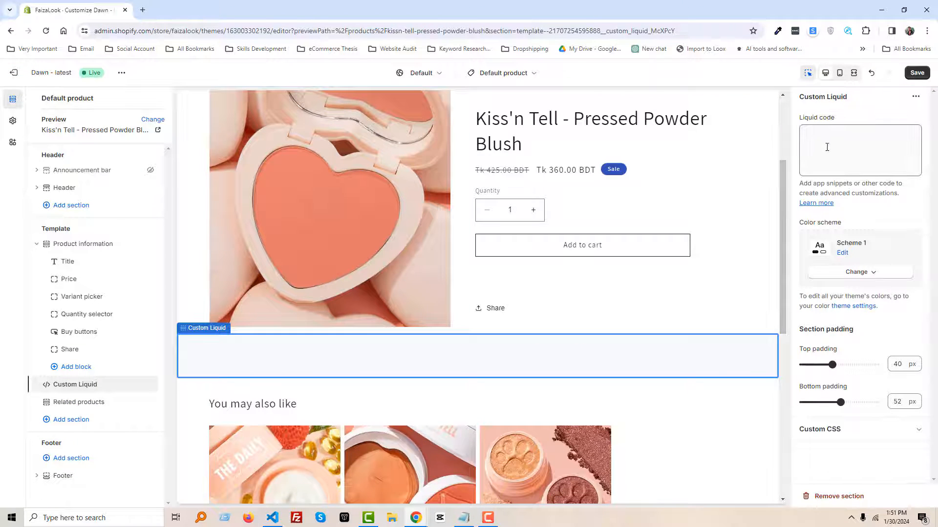
Enter an opening <div class="page-width"> and closing </div> in the section's Liquid code, with an indented line between them
click(827, 147)
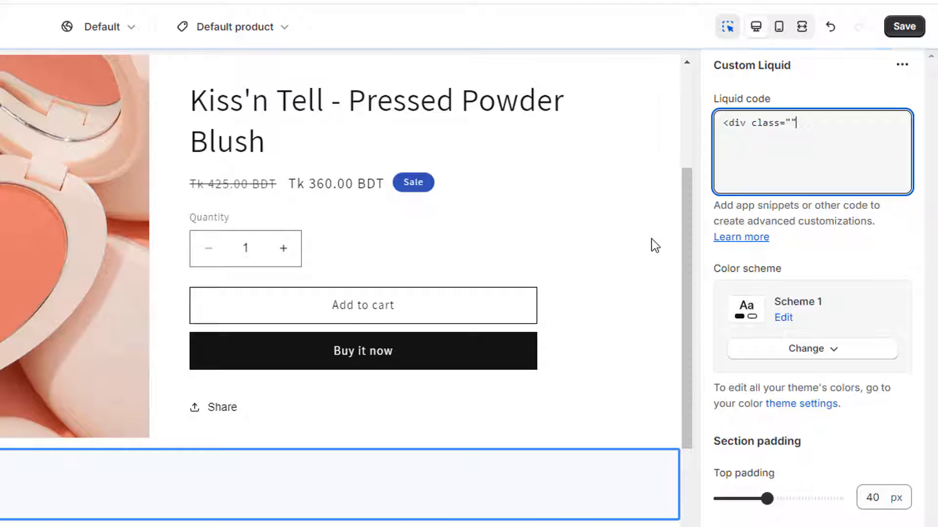
key(Left)
text(page-)
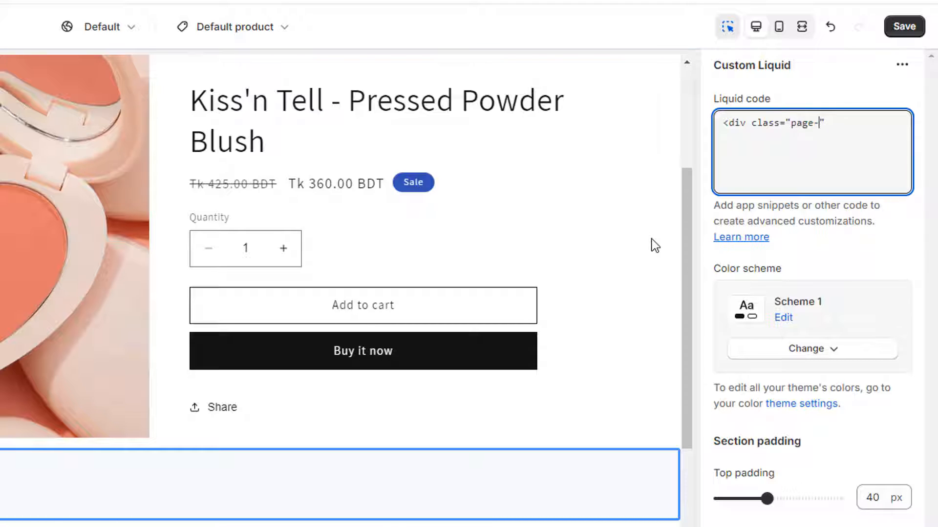
text(width)
key(Return)
key(Return)
key(Tab)
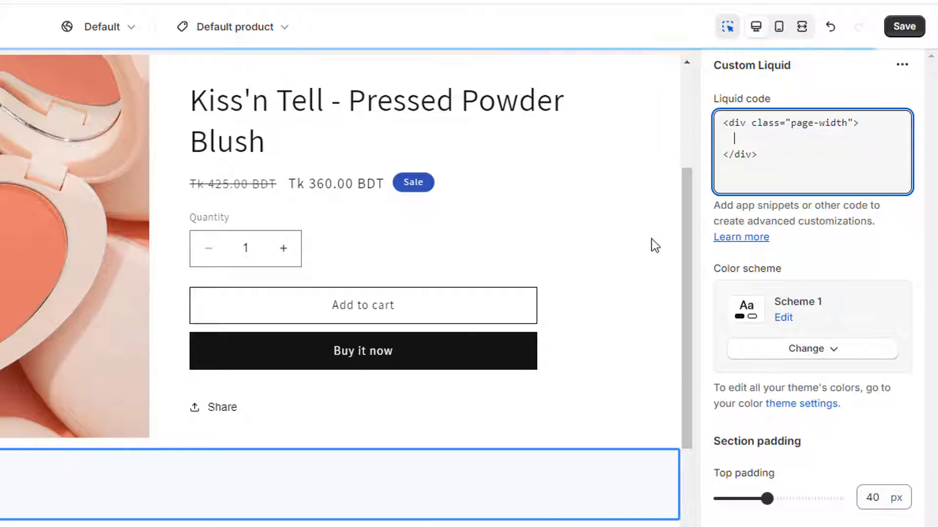
Insert {{ product.description }} inside the page-width div and save the template
text({)
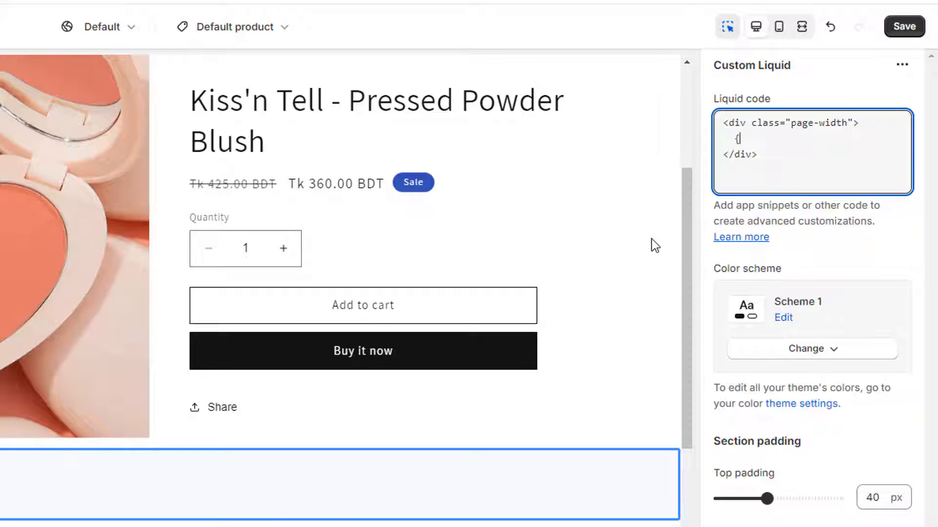
text({ })
key(Left)
key(Left)
text(produ)
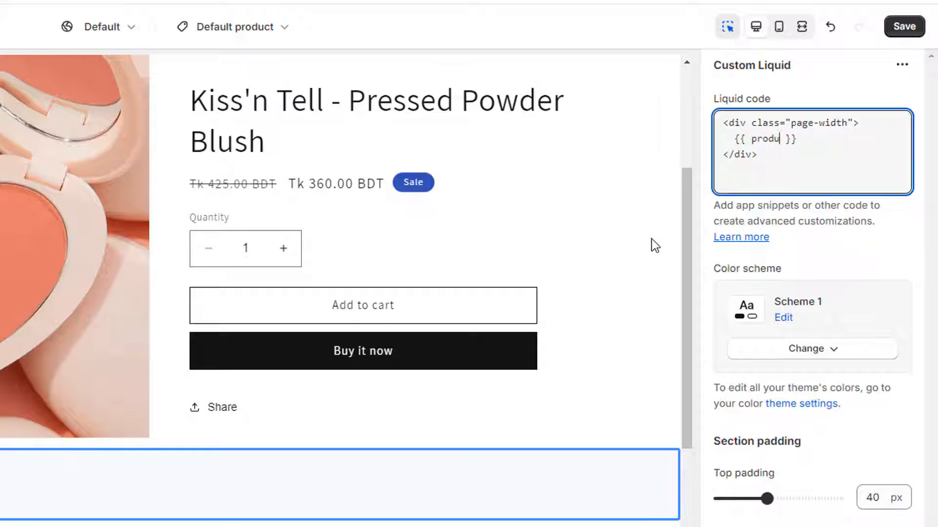
text(ct.description)
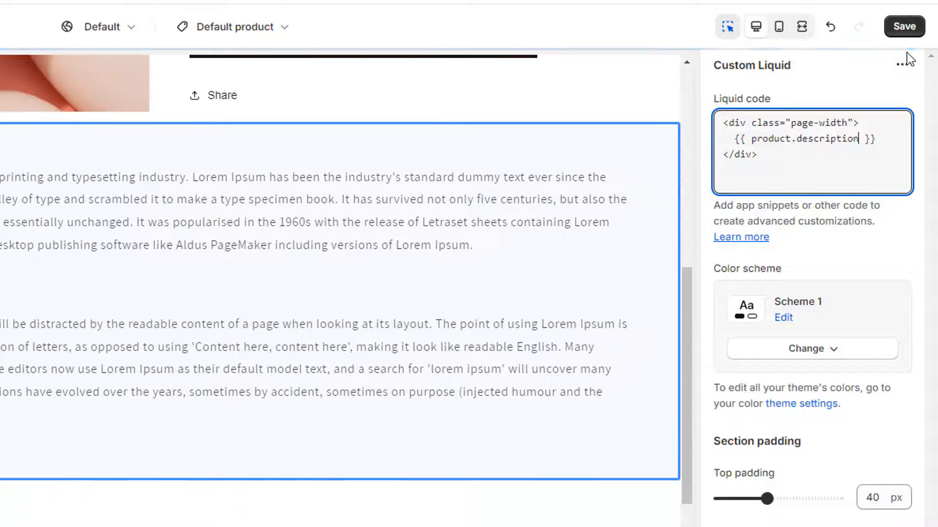
click(908, 28)
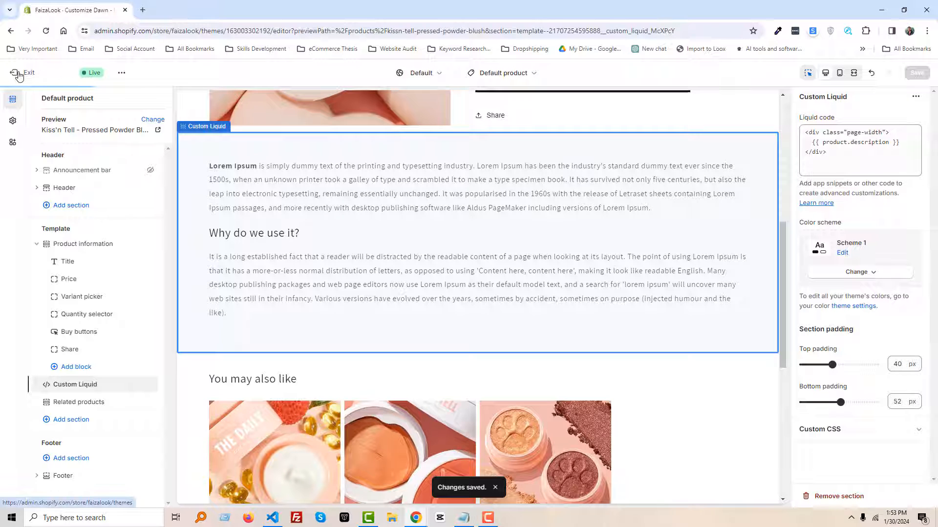
Exit the theme editor and check the description's placement on the live store's Kiss'n Tell - Pressed Powder Blush page
click(19, 74)
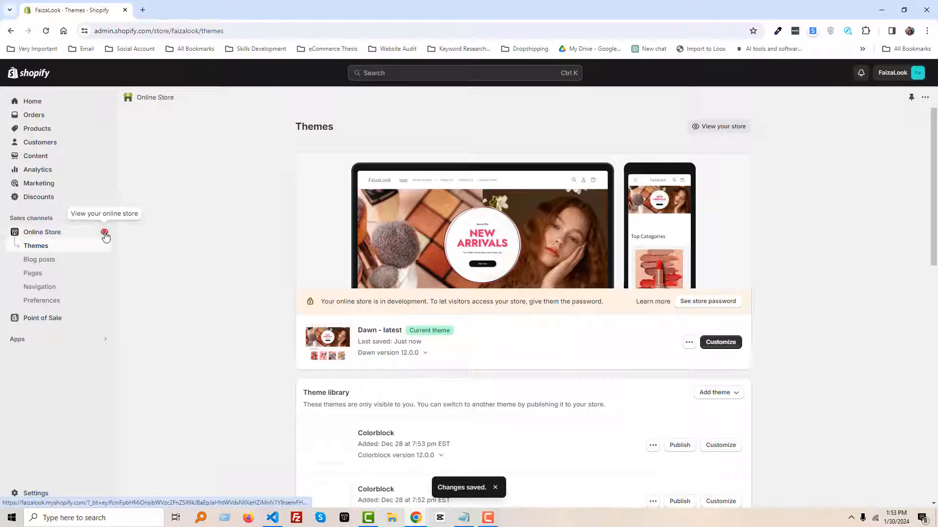
click(104, 233)
click(182, 11)
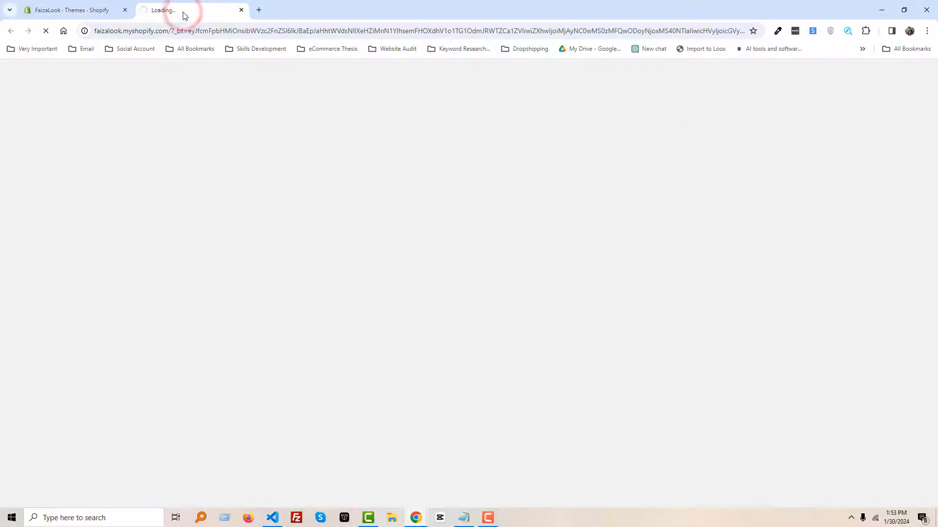
scroll(322, 236, down, 5)
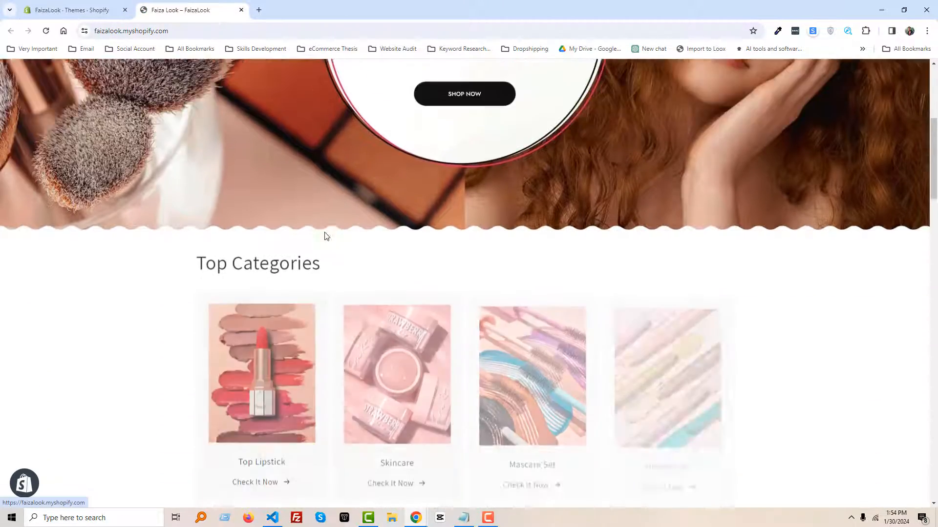
scroll(381, 252, down, 3)
scroll(509, 361, down, 5)
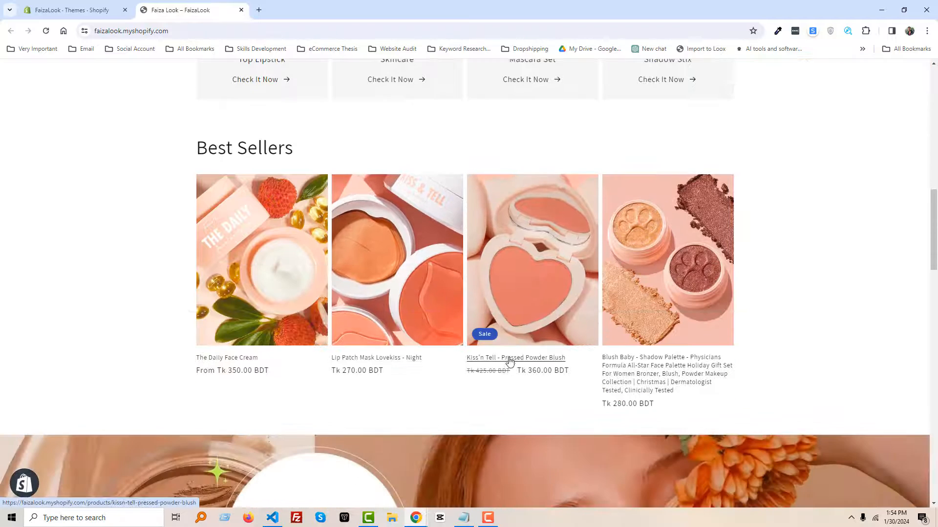
click(529, 360)
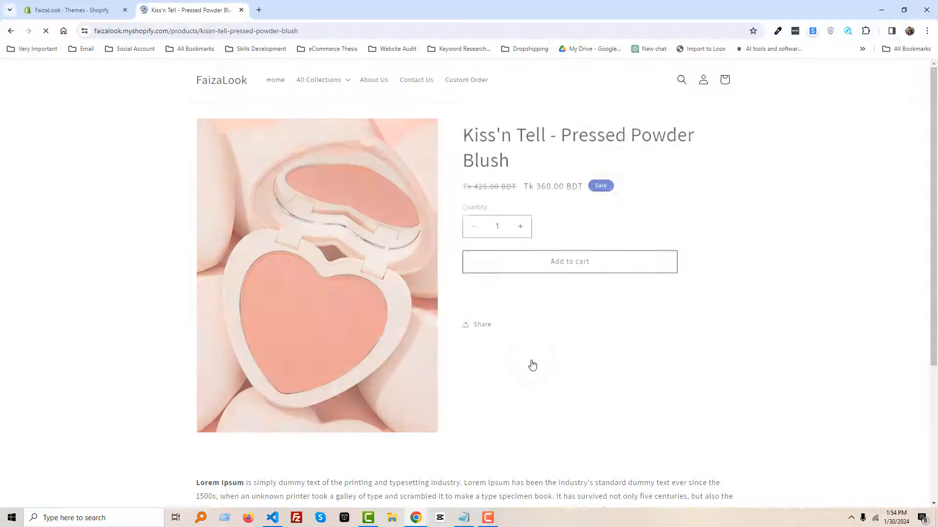
scroll(716, 320, down, 1)
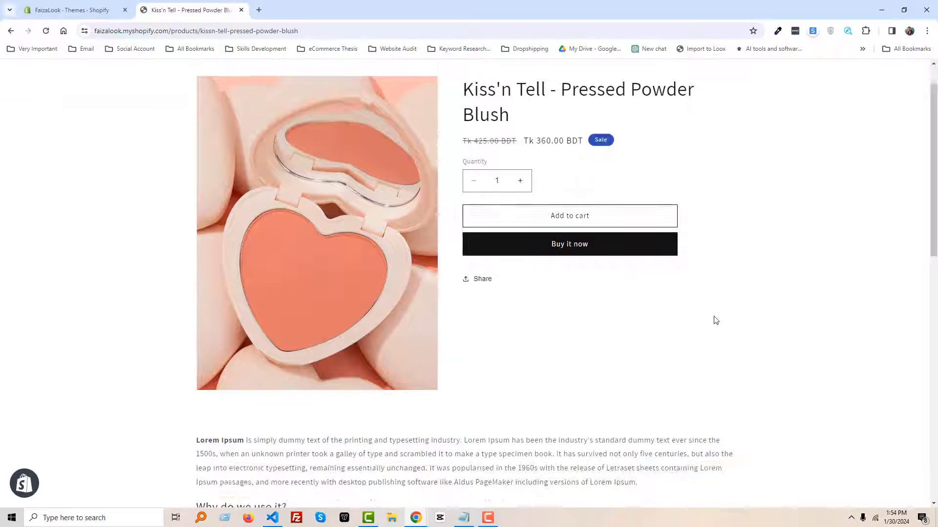
Review how the description spans the page below the product image and above the related products
scroll(716, 321, down, 2)
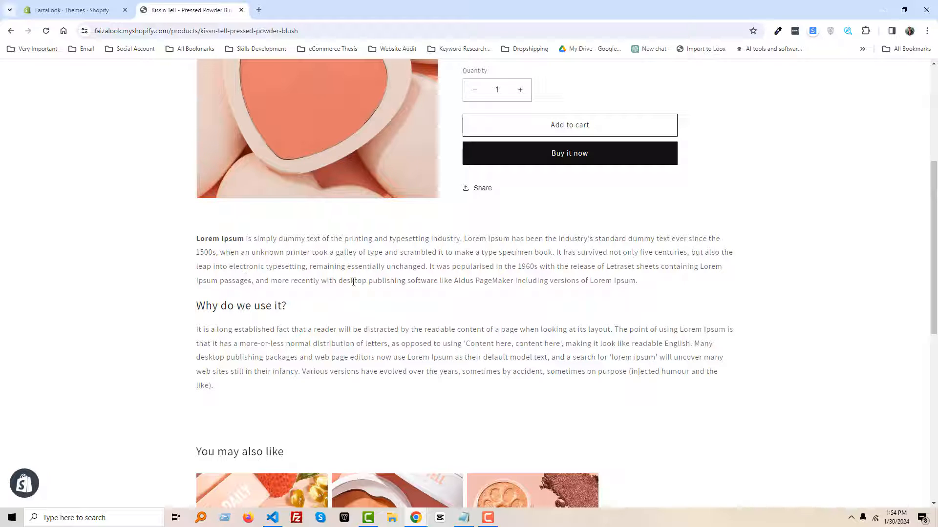
scroll(435, 299, up, 2)
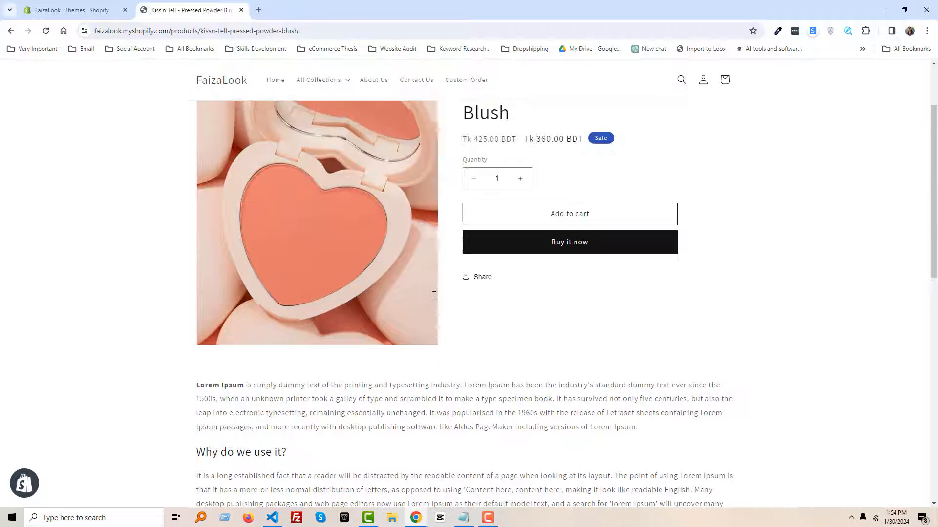
scroll(449, 305, down, 1)
scroll(449, 306, up, 2)
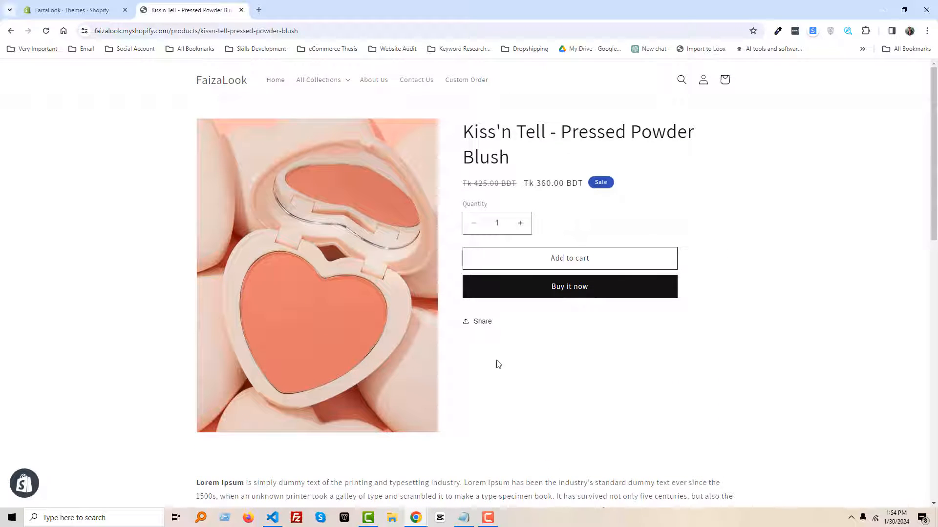
Return to the Shopify admin and open the Default product template of the Dawn - latest theme for customizing
click(76, 9)
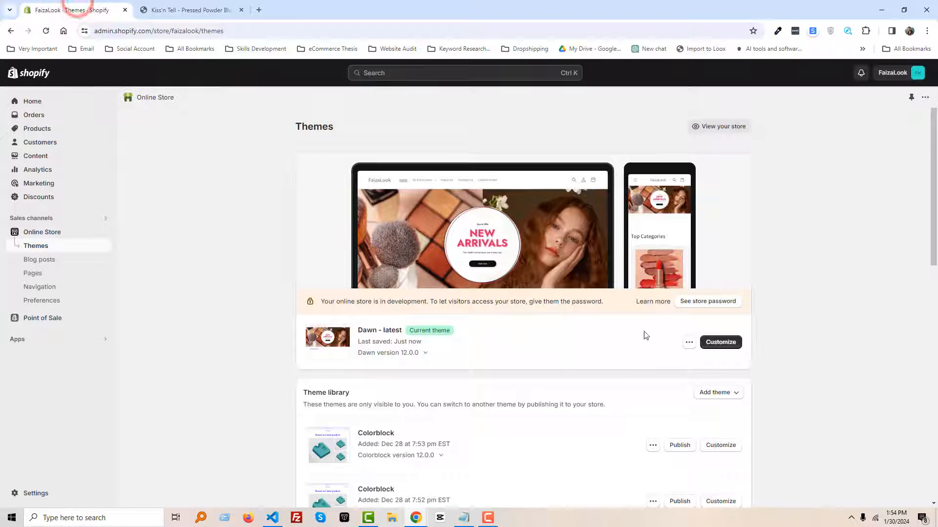
click(721, 343)
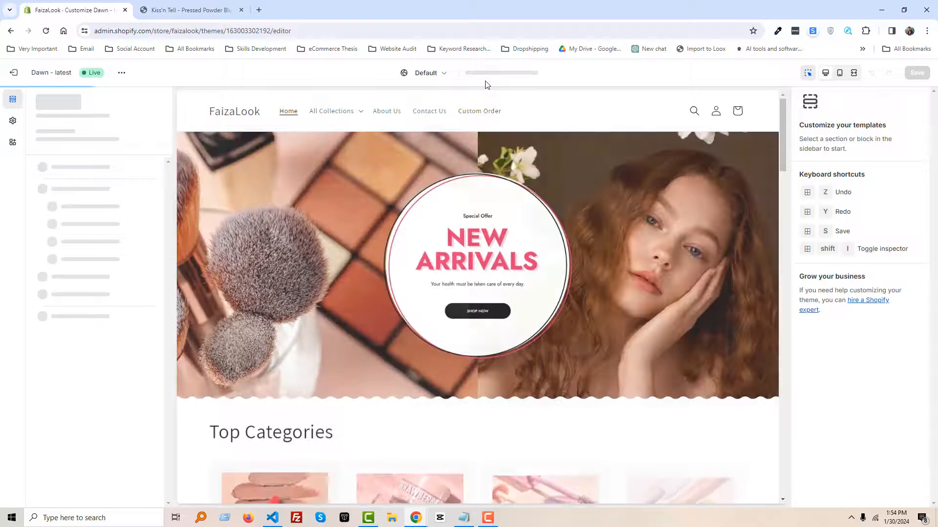
click(488, 73)
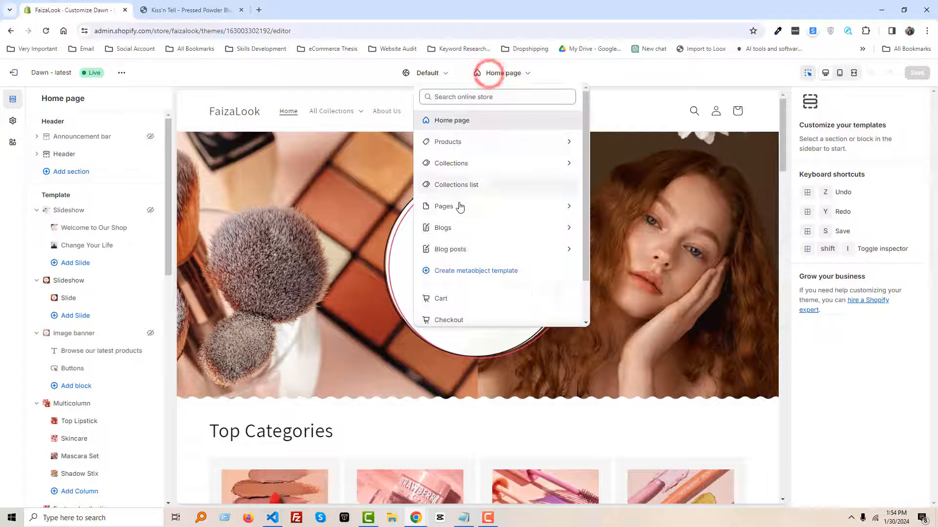
click(456, 139)
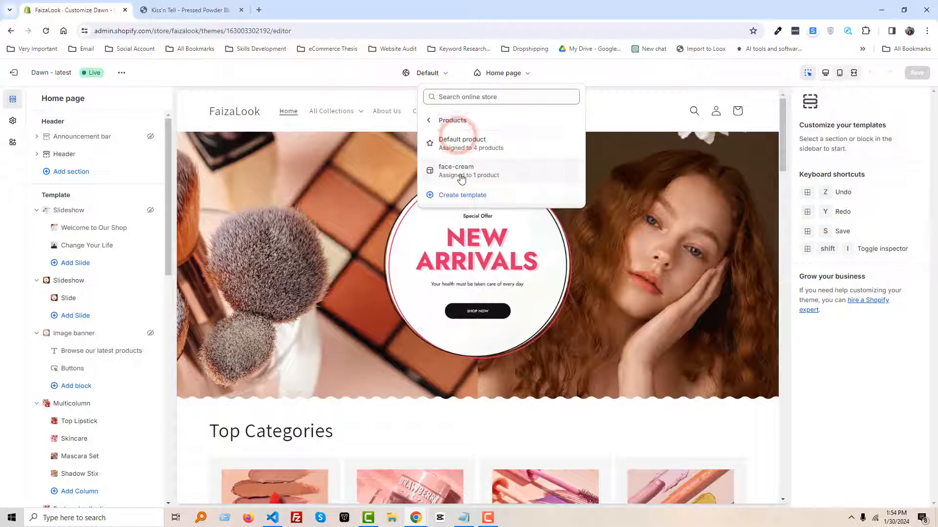
click(477, 143)
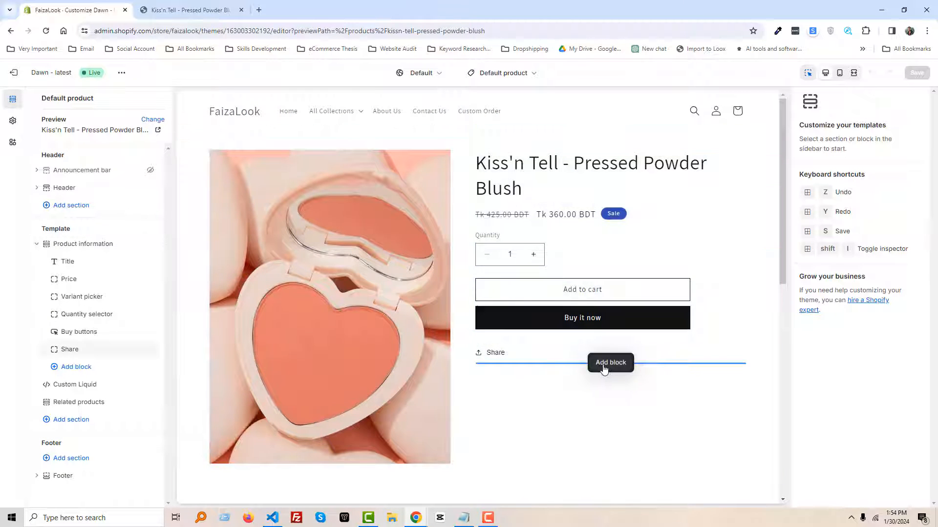
Add two Collapsible row blocks below the Share block in the Product information section and save the template
click(610, 362)
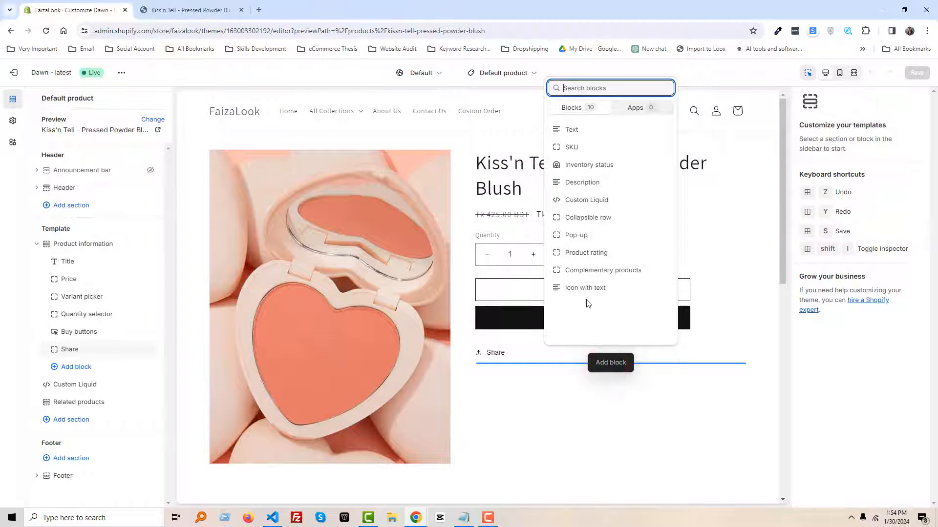
click(613, 218)
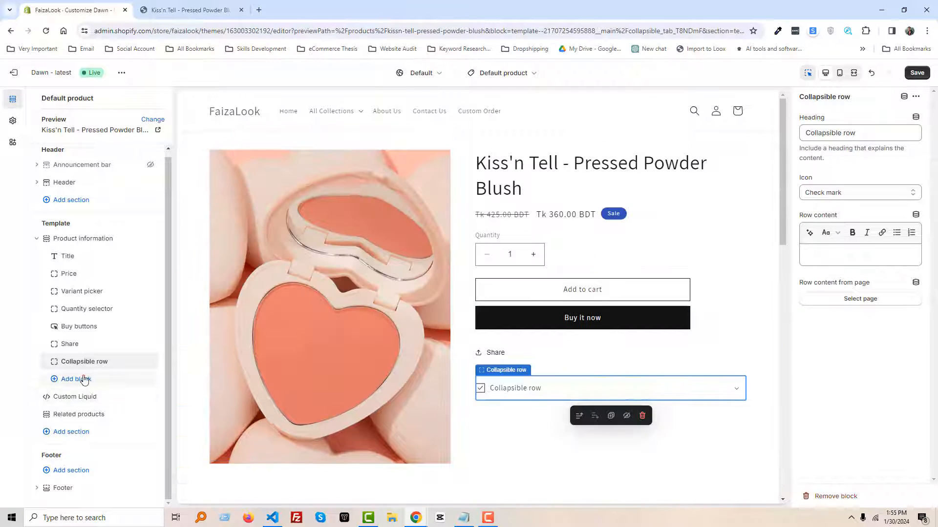
click(76, 379)
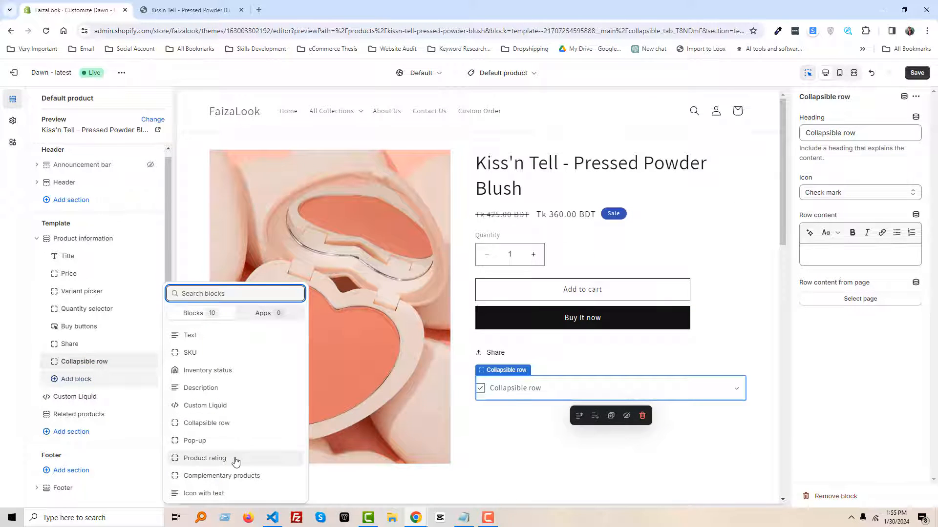
click(225, 424)
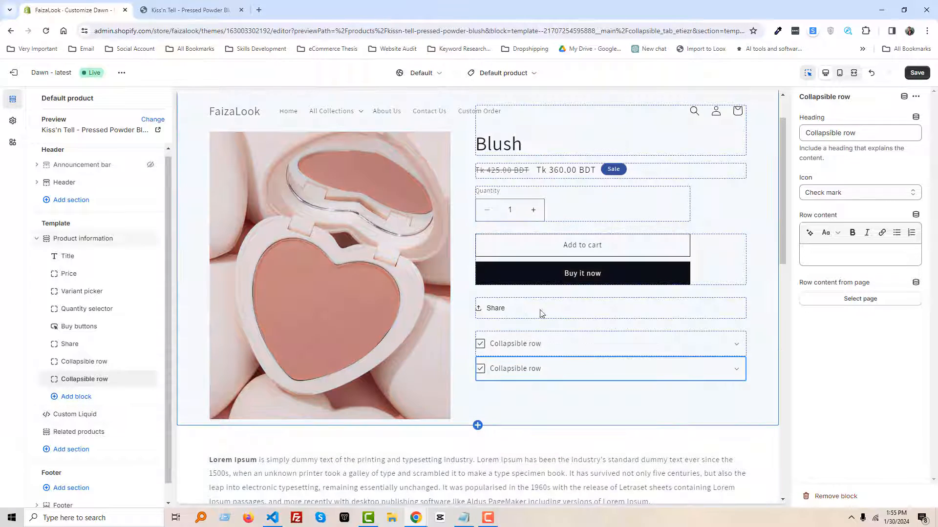
click(519, 349)
click(516, 369)
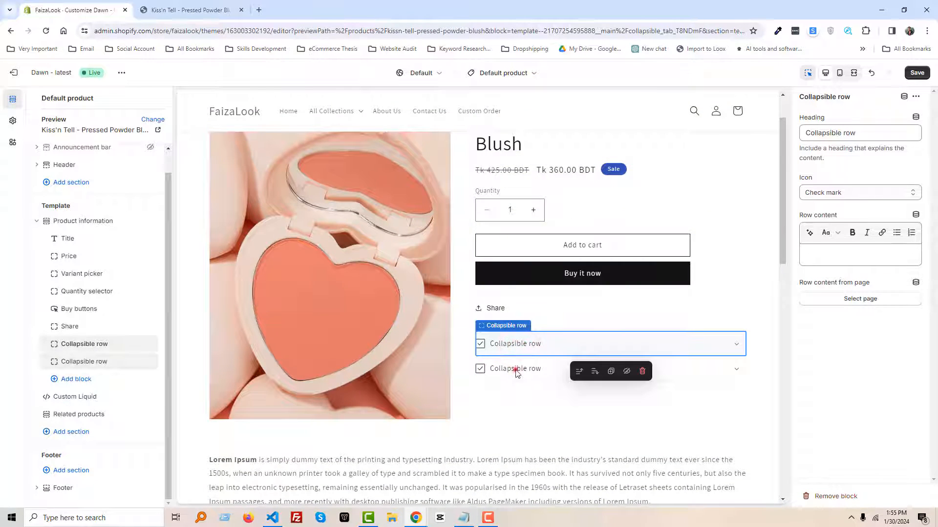
click(915, 76)
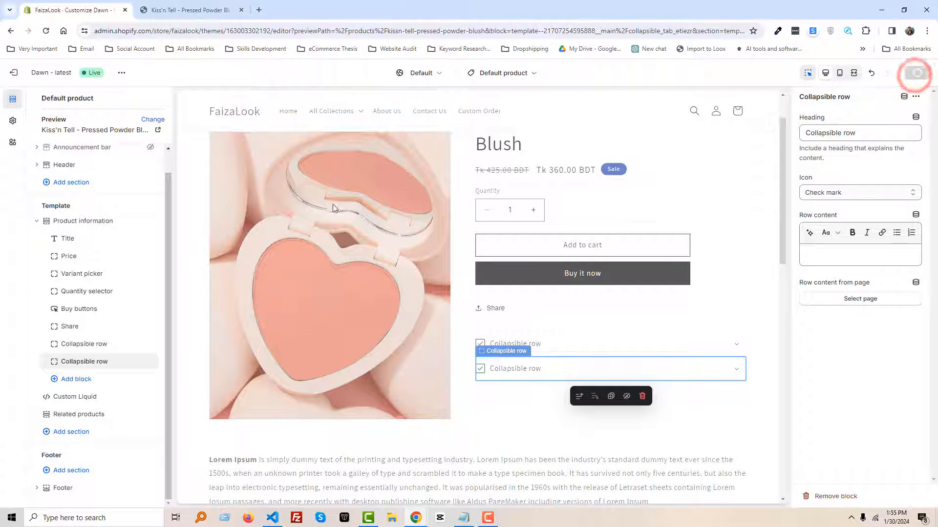
Reload the live product page to check the added collapsible rows
click(206, 11)
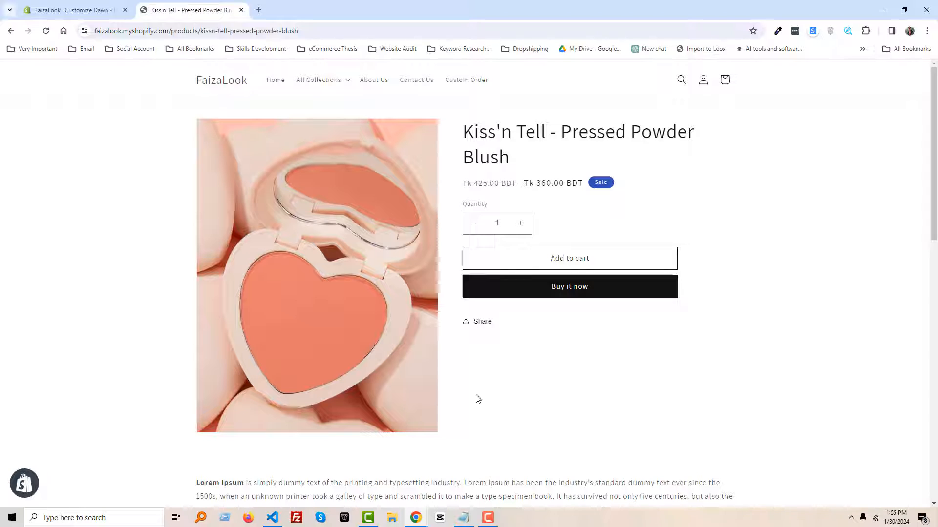
right_click(61, 315)
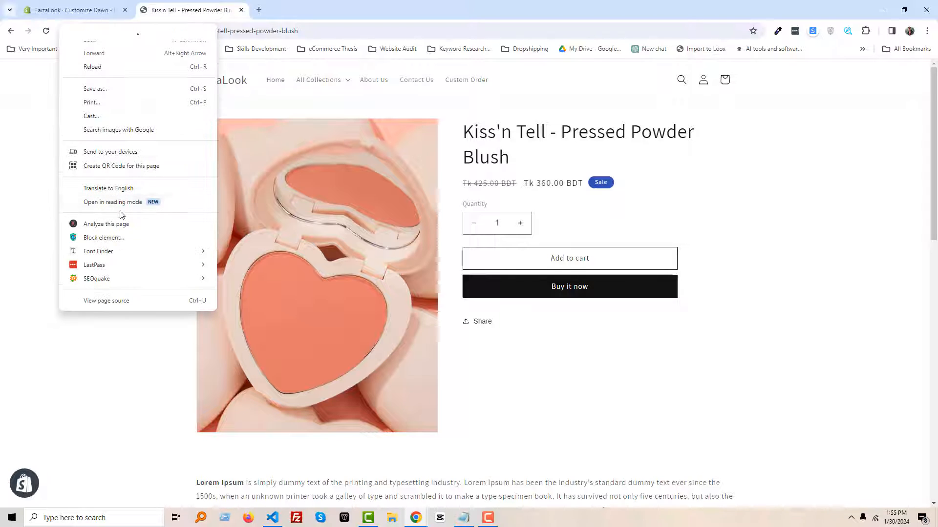
click(109, 73)
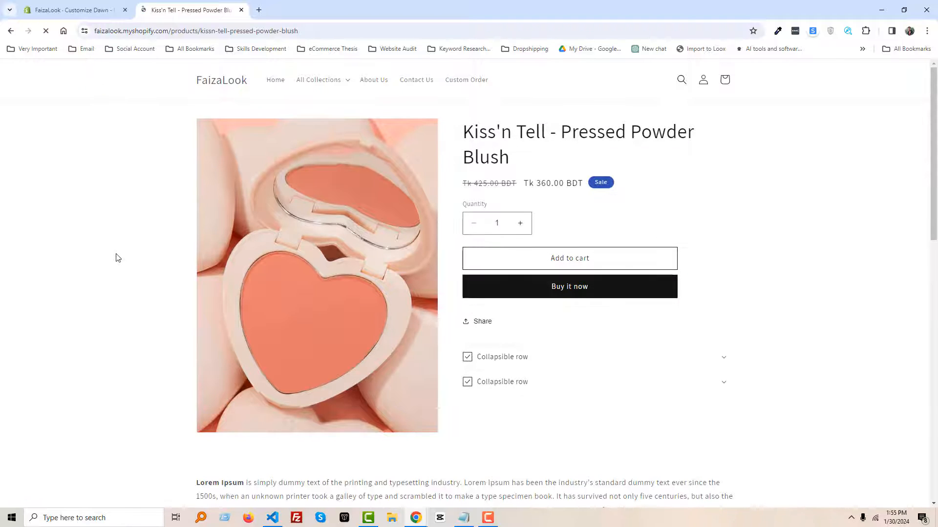
Move the Share block below both Collapsible row blocks in the Product information section and save the template
click(71, 9)
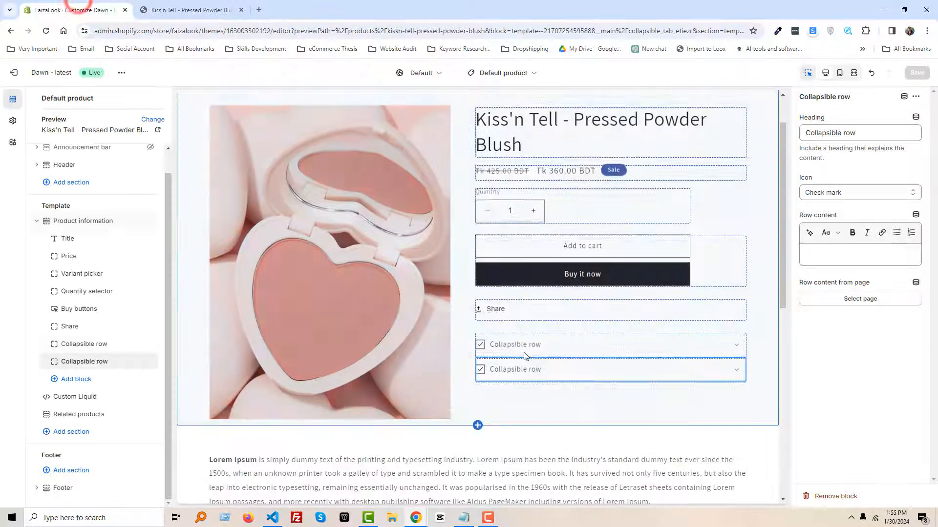
click(542, 309)
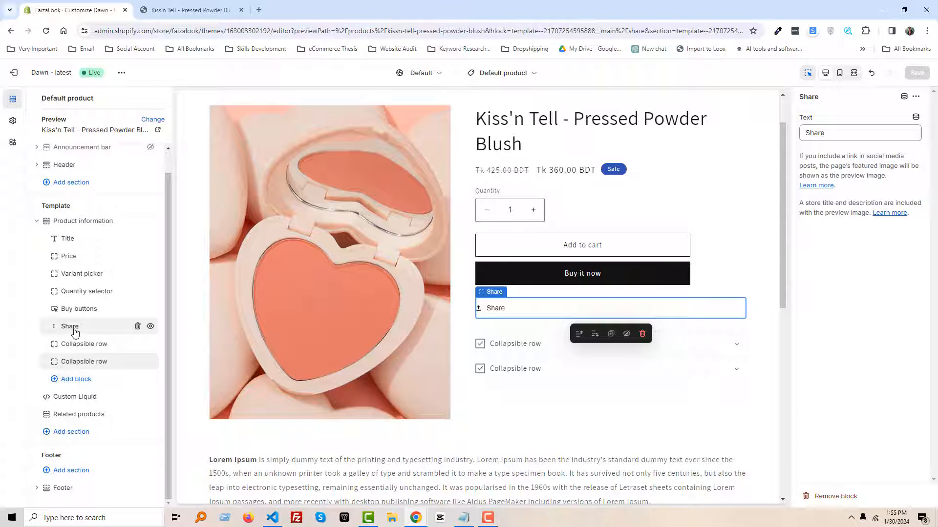
drag(70, 326, 68, 365)
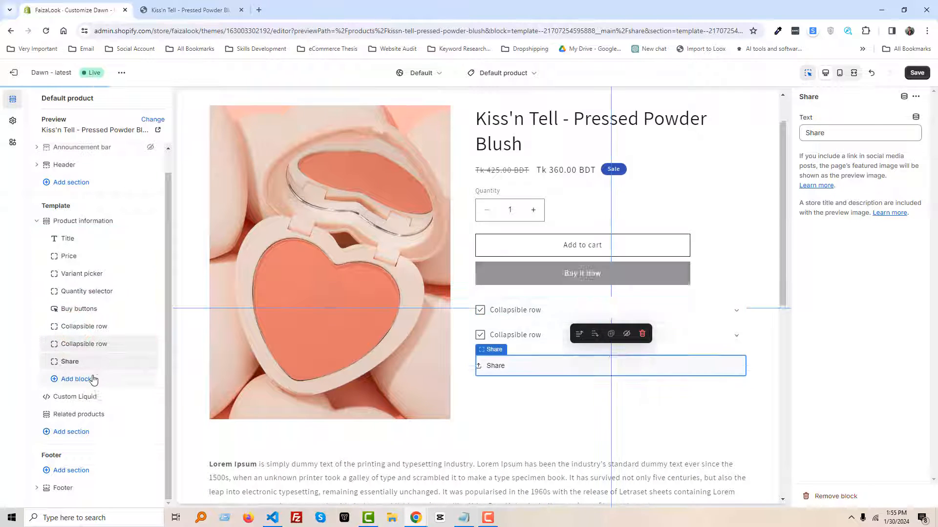
click(917, 72)
Reload the live product page and review the new block order beside the image and the description below it
click(183, 5)
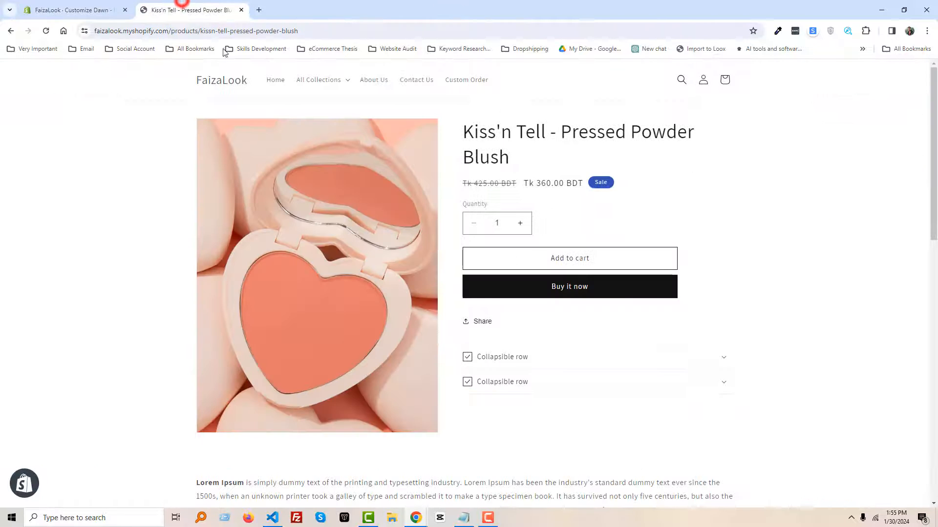
right_click(144, 214)
click(175, 255)
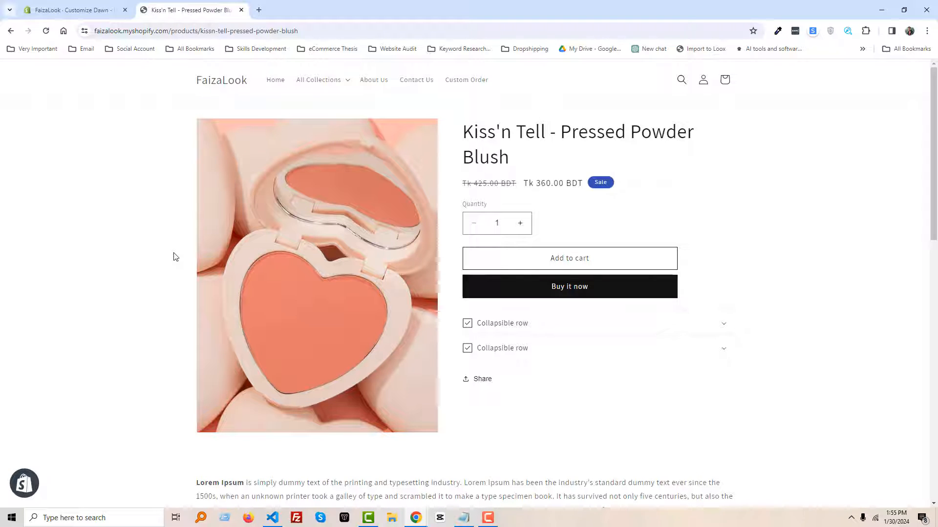
scroll(175, 257, down, 3)
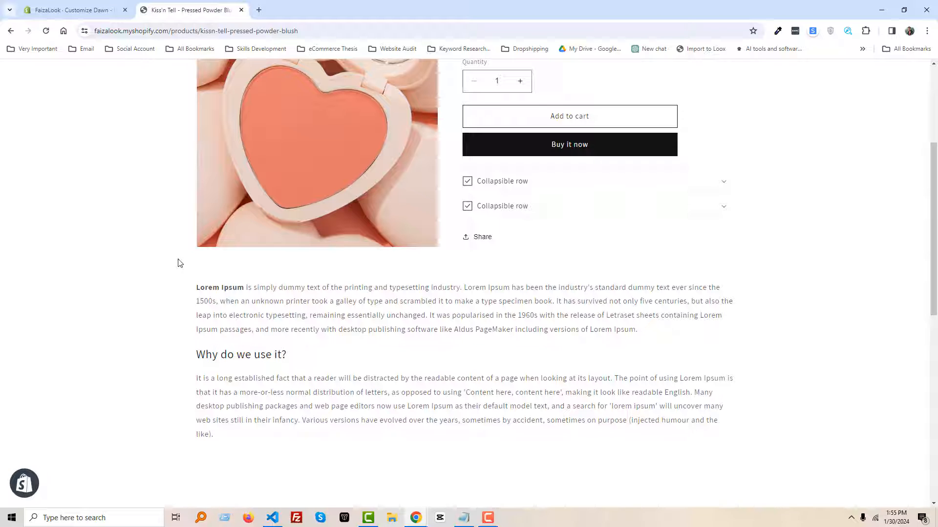
scroll(180, 263, up, 1)
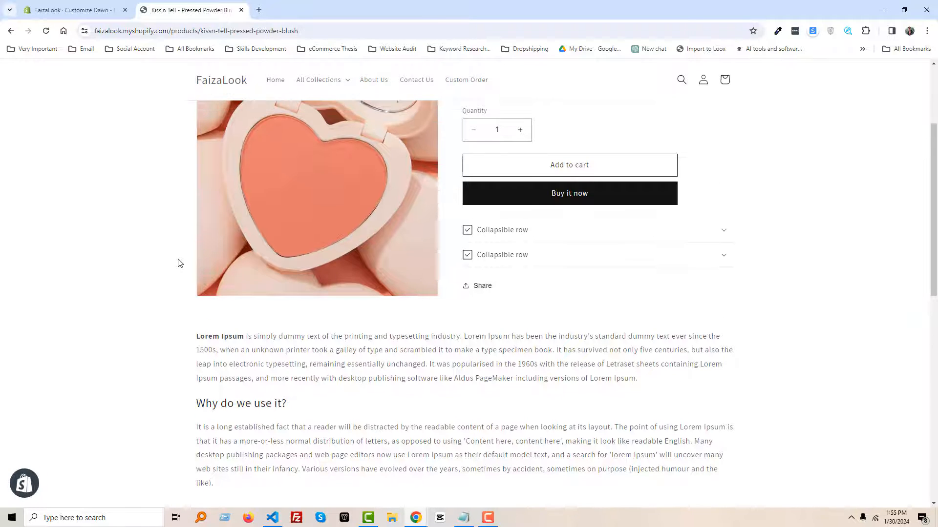
scroll(179, 263, up, 2)
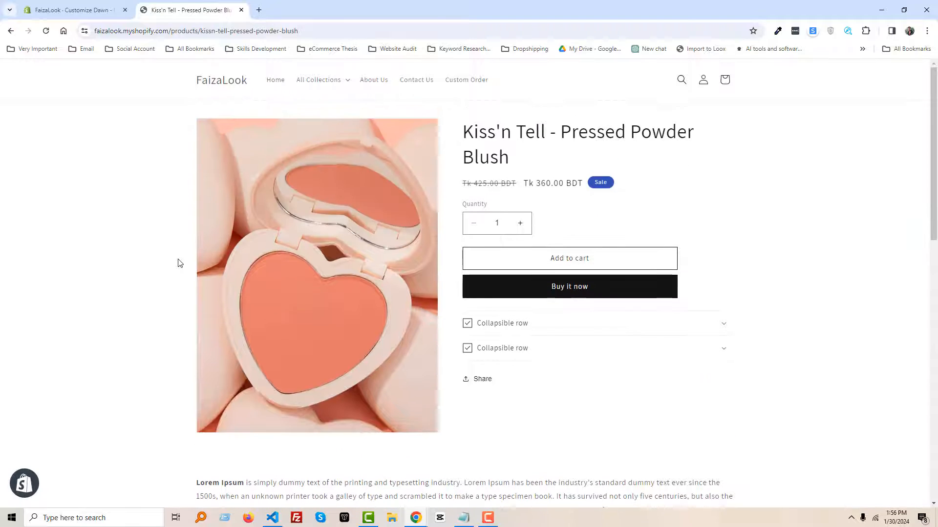